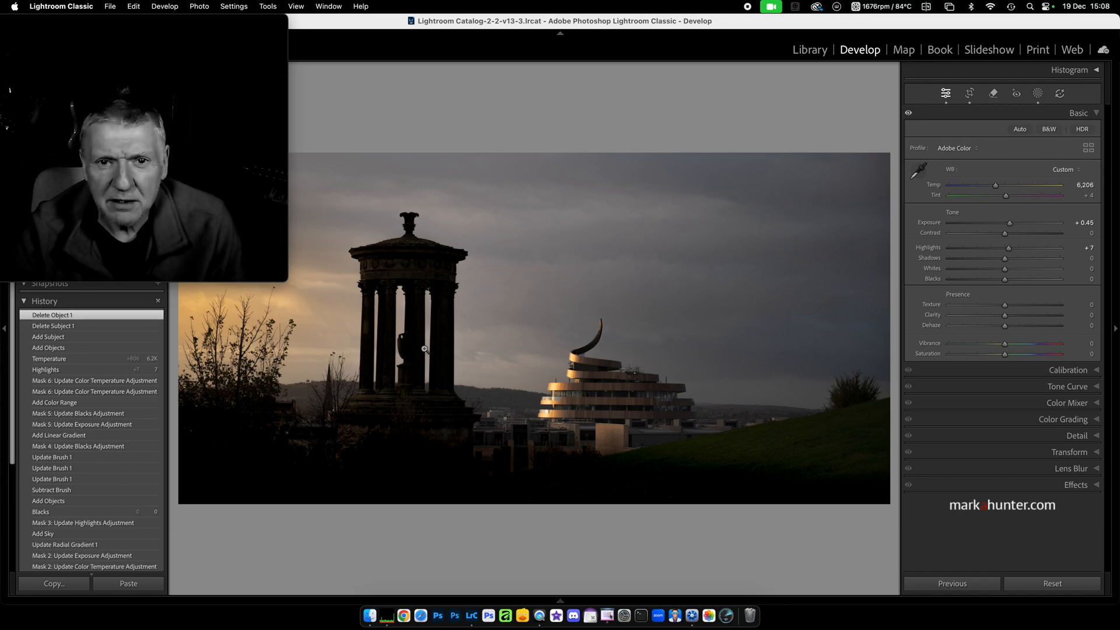
Add a seventh mask with Select Subject on the Dugald Stewart monument and zoom in to inspect it.
left_click(1038, 94)
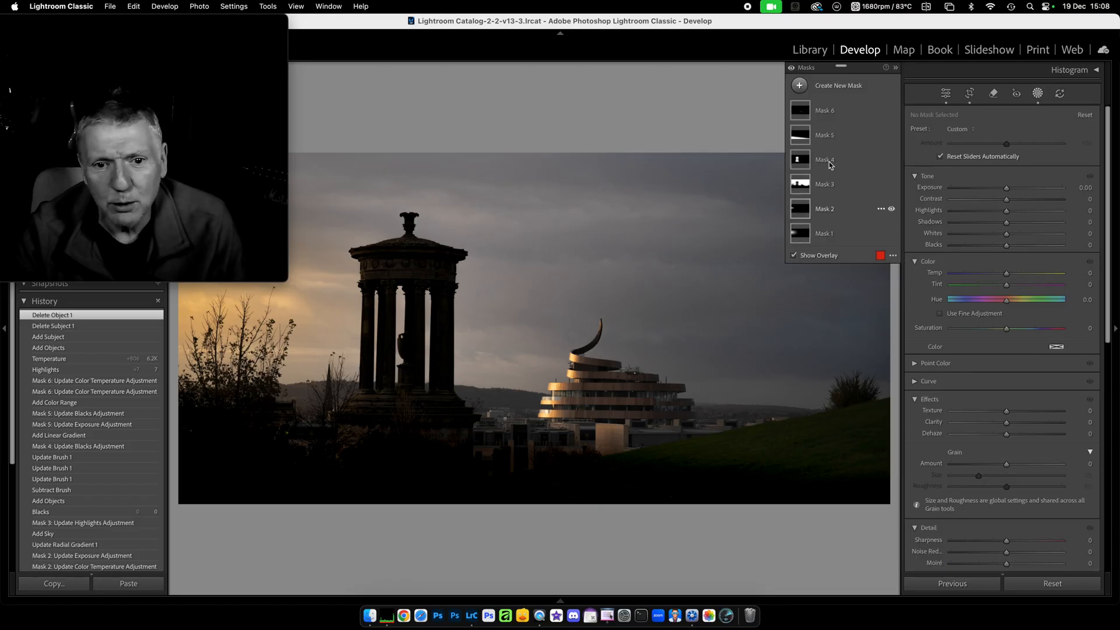
left_click(799, 87)
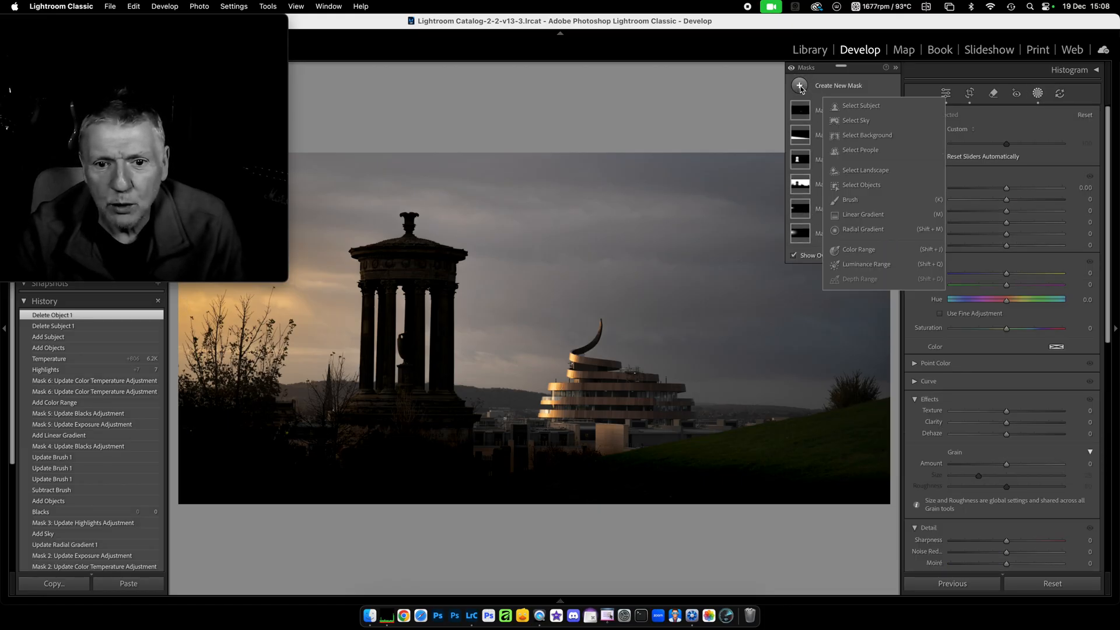
left_click(877, 107)
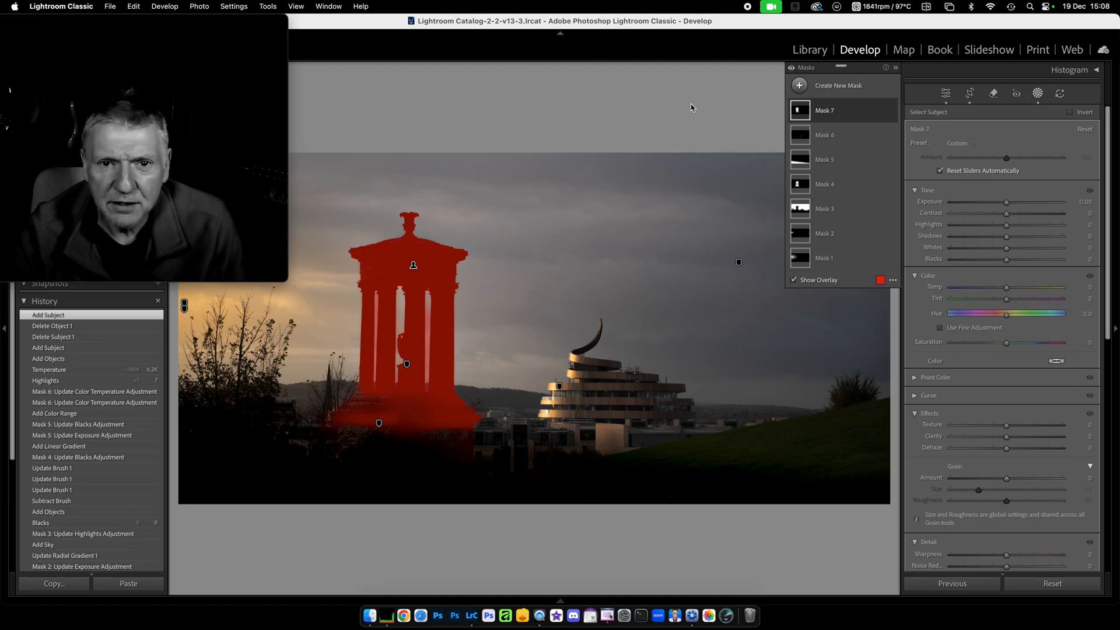
key("super+equal")
key("super+equal")
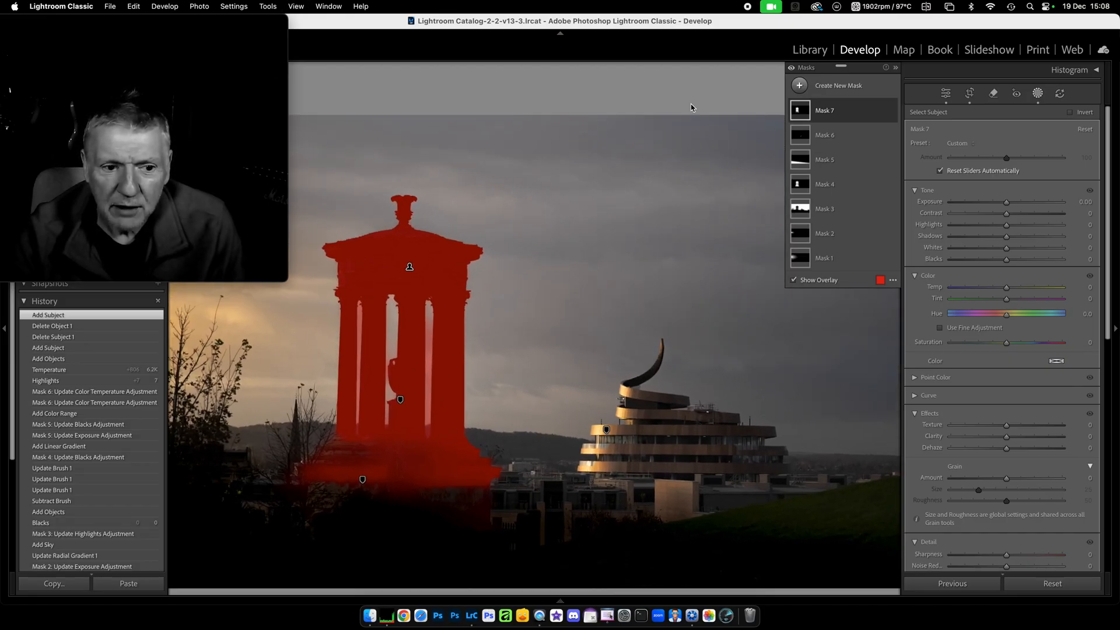
key("super+equal")
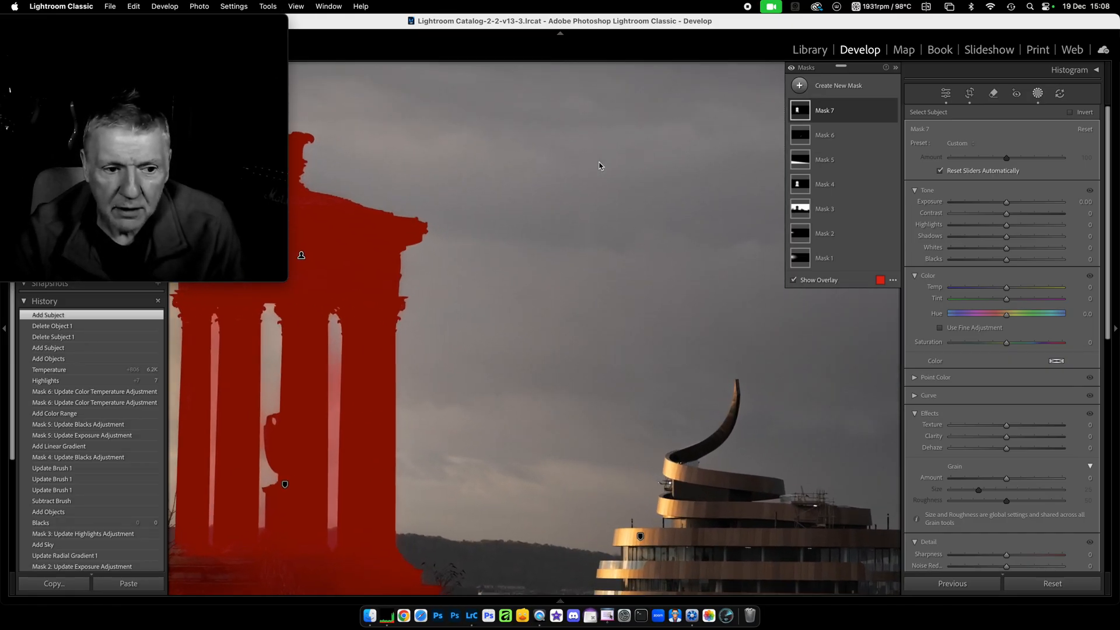
key("super+minus")
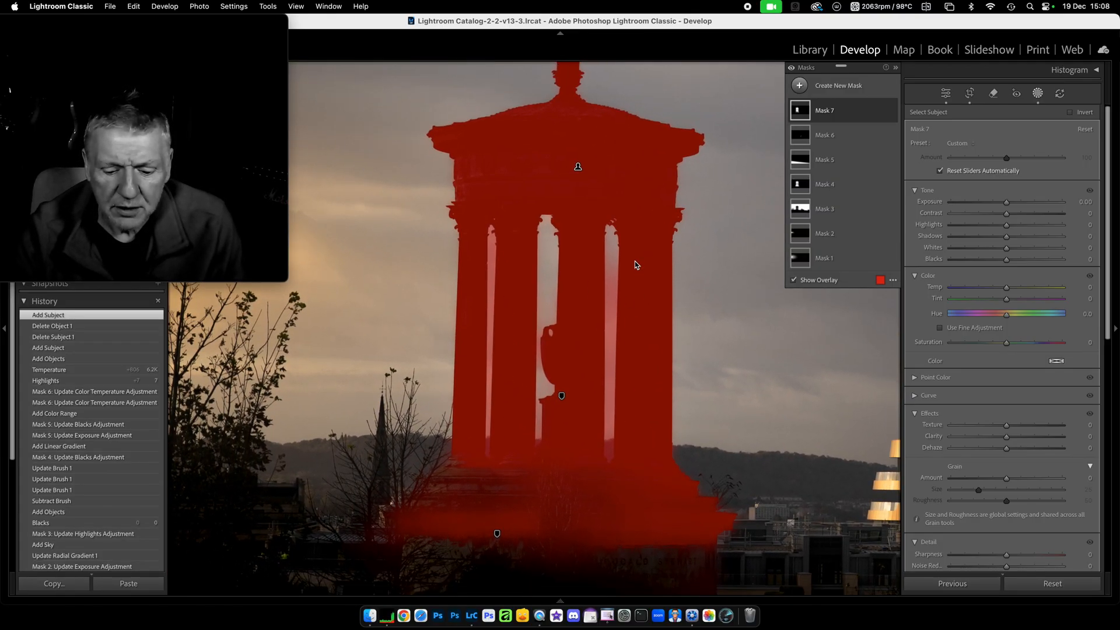
key("super+minus")
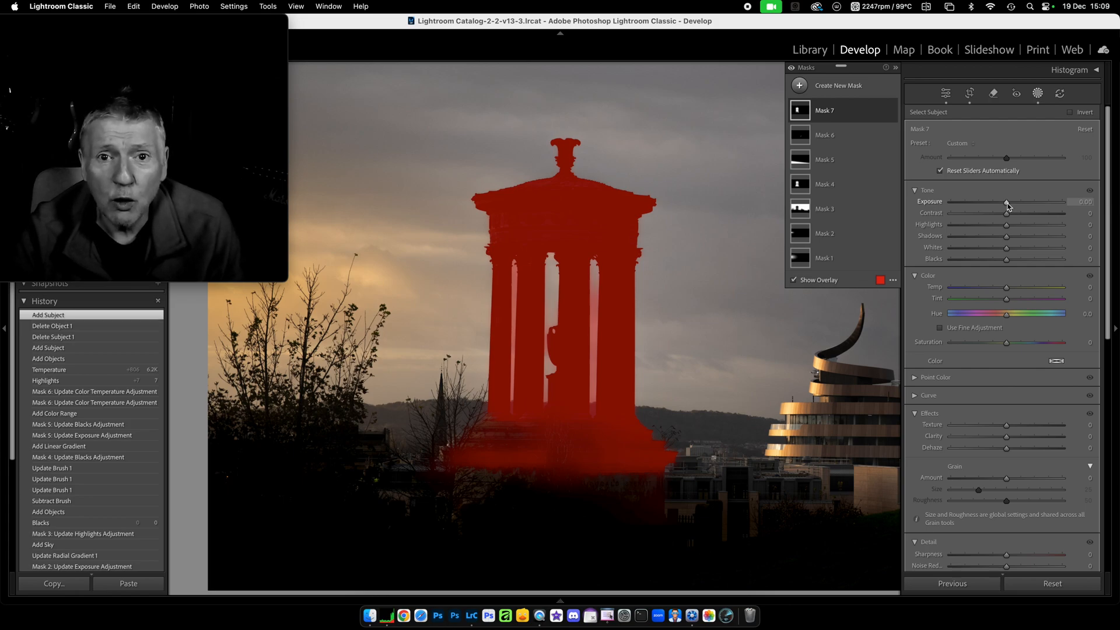
Try Exposure -4.00 on the monument subject mask, reset it to 0.00, and delete Subject 1.
left_click_drag(1007, 206, 849, 221)
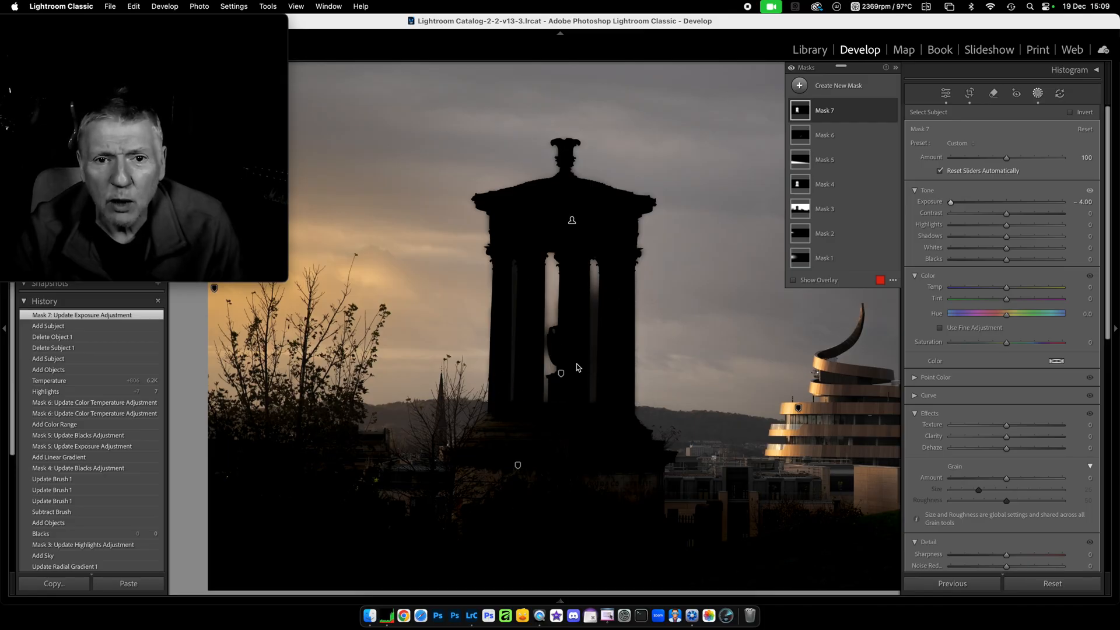
double_click(931, 202)
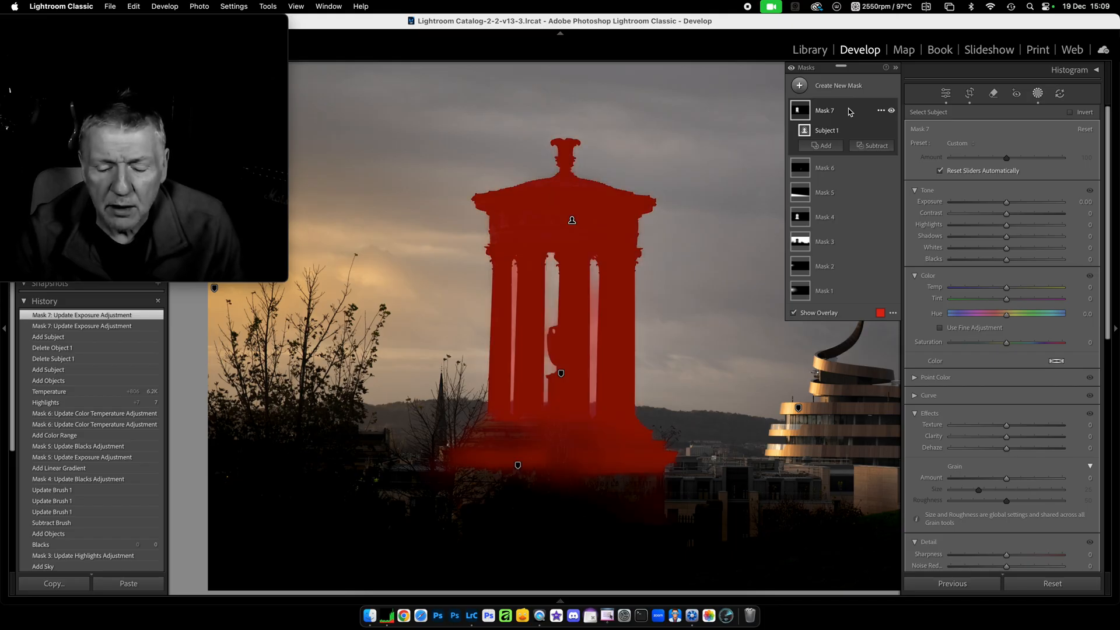
key("BackSpace")
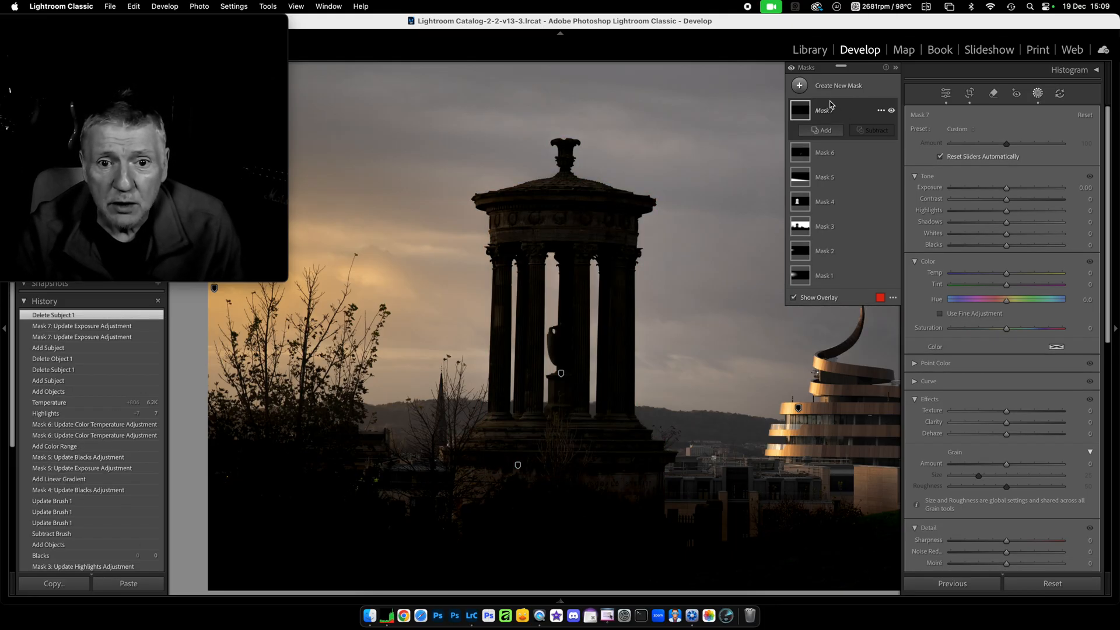
left_click(800, 86)
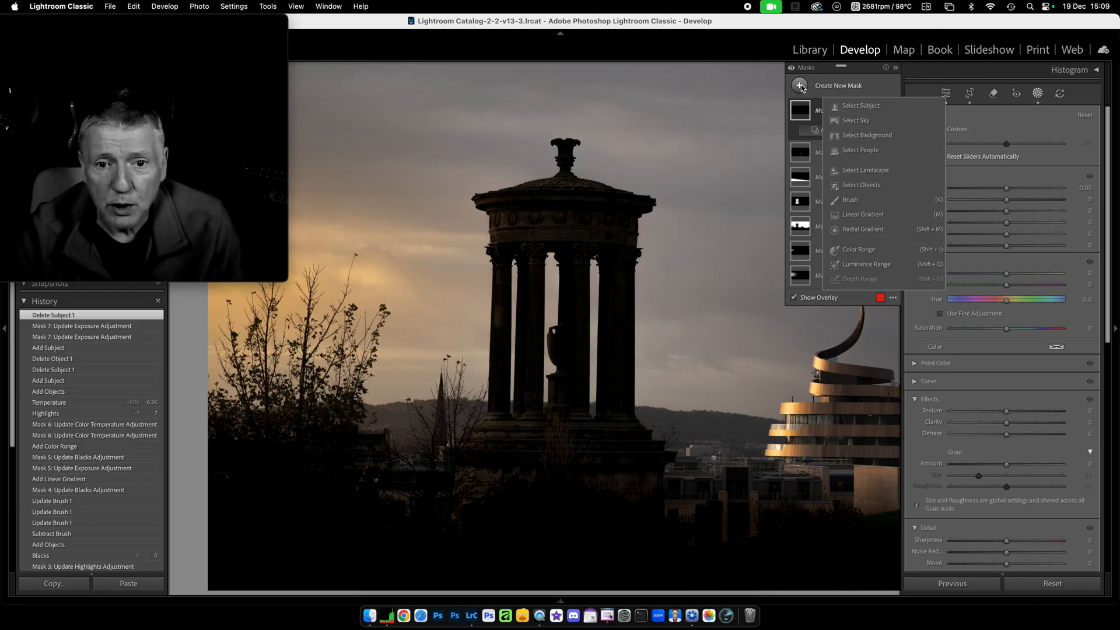
Try a Select Objects rectangle over the monument's dome, delete it, and start a fresh brush-mode object mask.
left_click(868, 188)
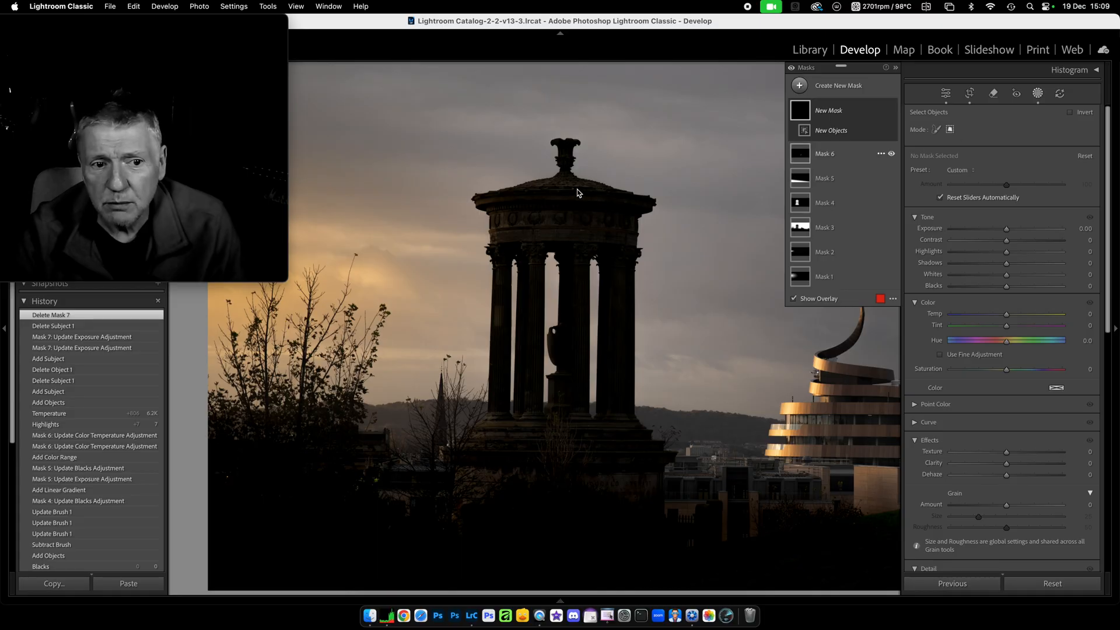
left_click_drag(488, 121, 704, 282)
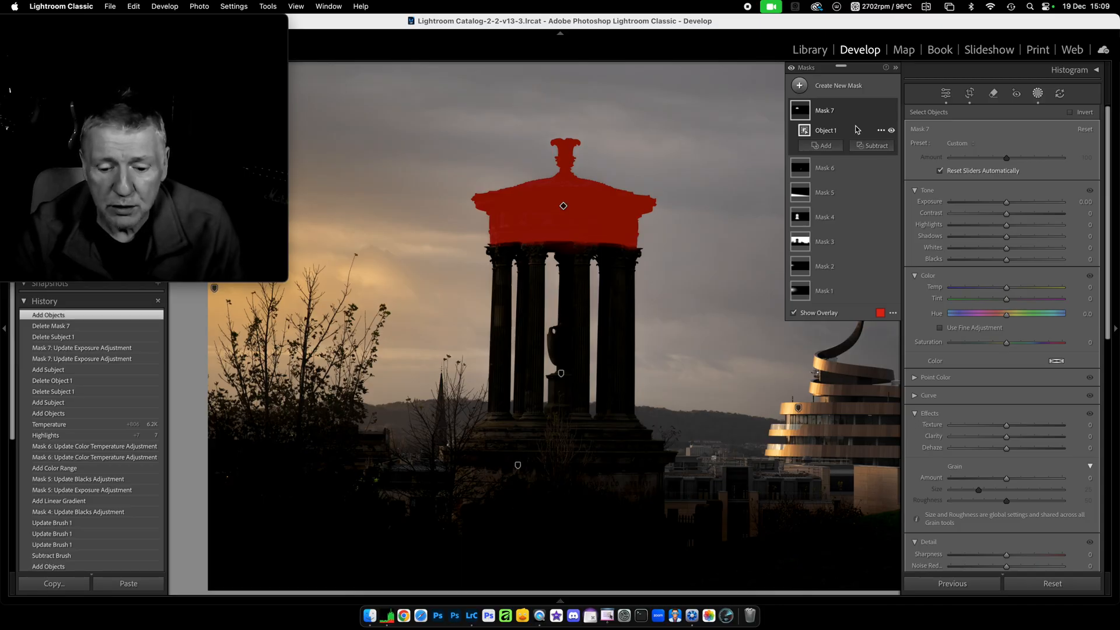
key("Delete")
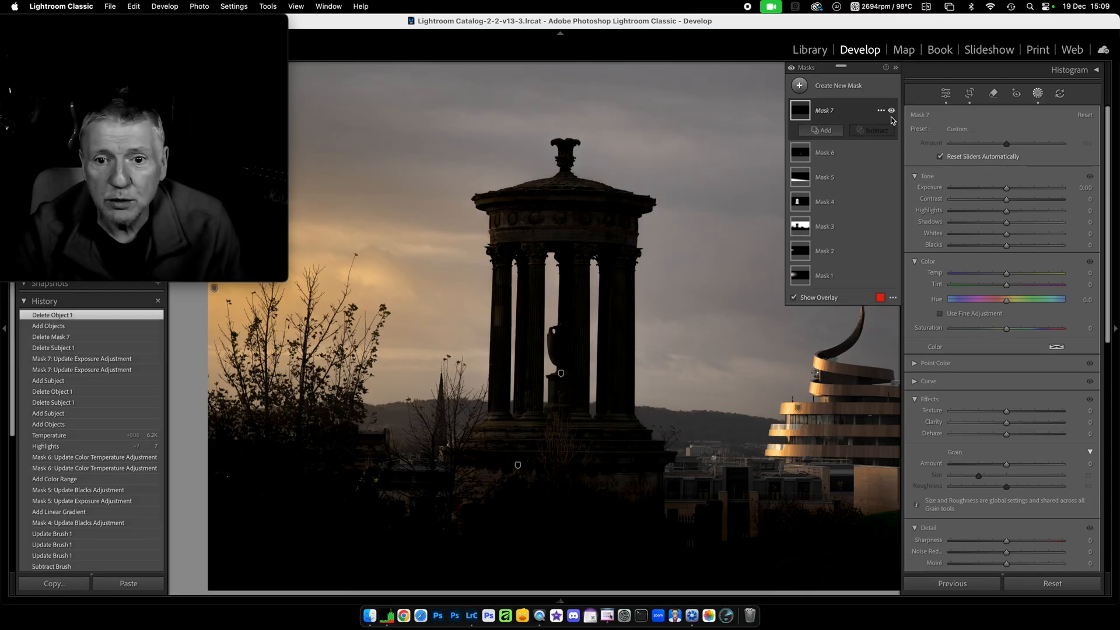
left_click(800, 86)
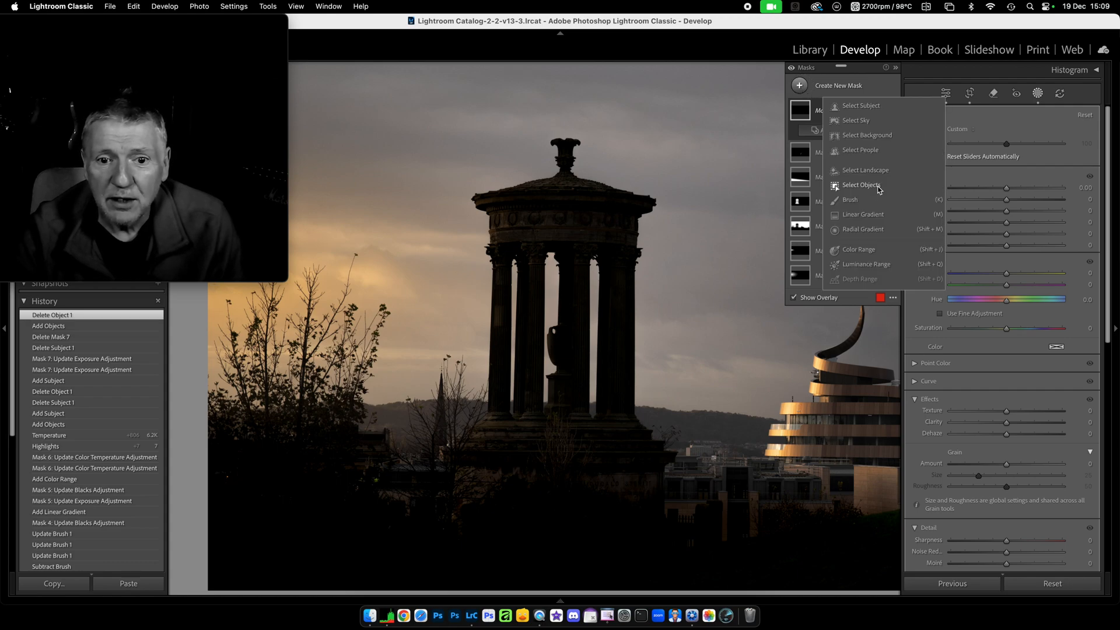
left_click(860, 185)
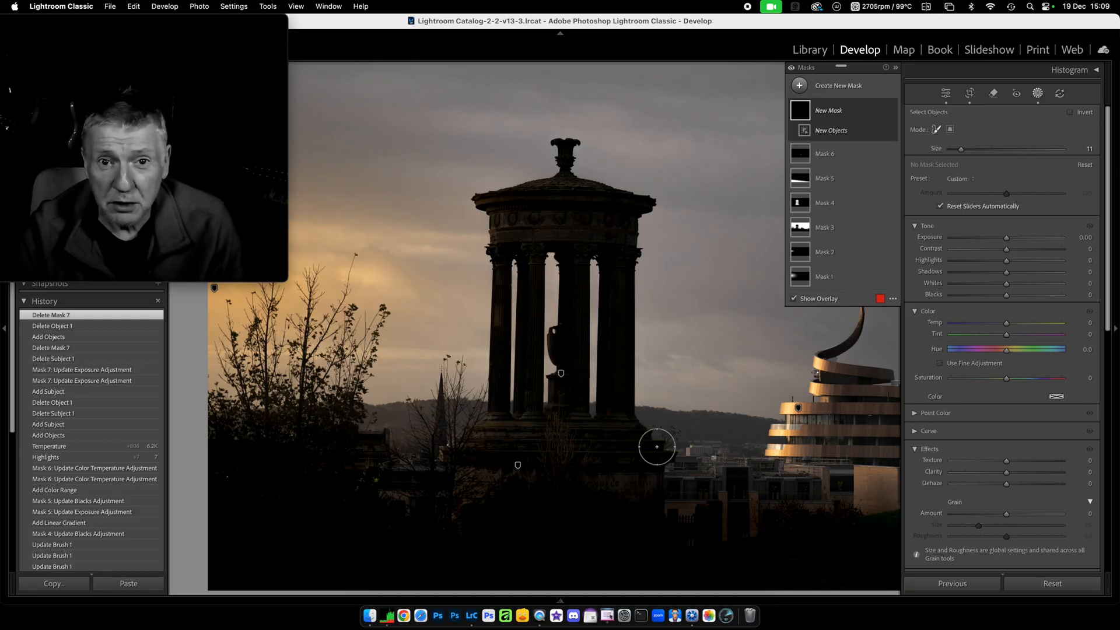
Paint a loop from the monument's base to its top so Object 1 covers it entirely.
mouse_move(657, 447)
left_mouse_down()
mouse_move(641, 192)
mouse_move(543, 139)
left_mouse_up()
mouse_move(473, 366)
left_mouse_down()
mouse_move(459, 443)
mouse_move(513, 475)
mouse_move(635, 473)
mouse_move(666, 456)
left_mouse_up()
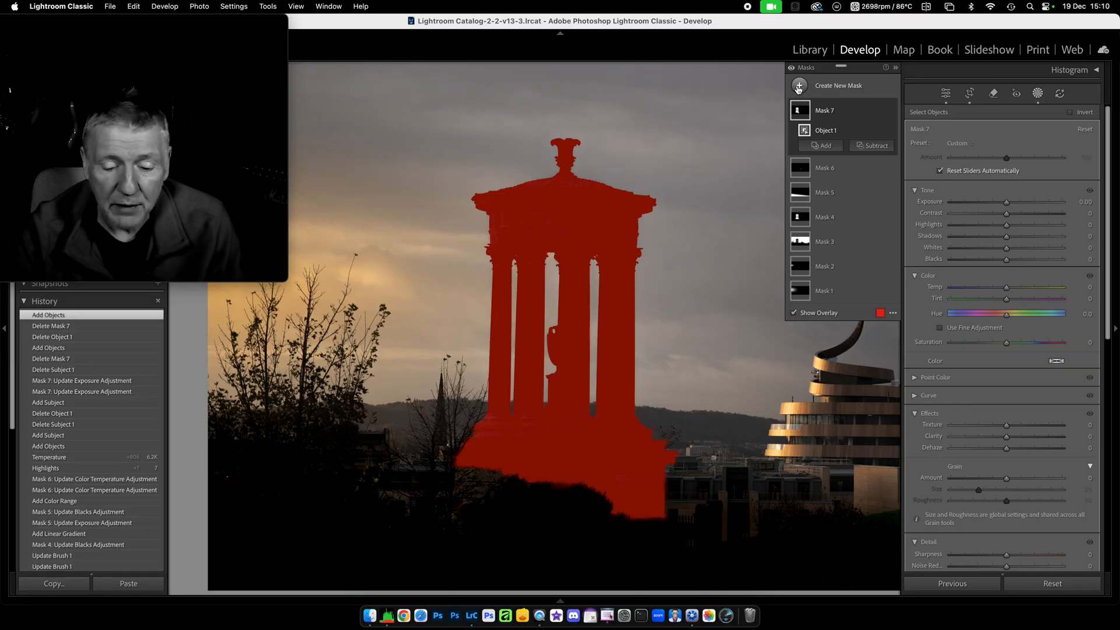
Close masking and move on to the shop-window mannequin photo.
left_click(1038, 95)
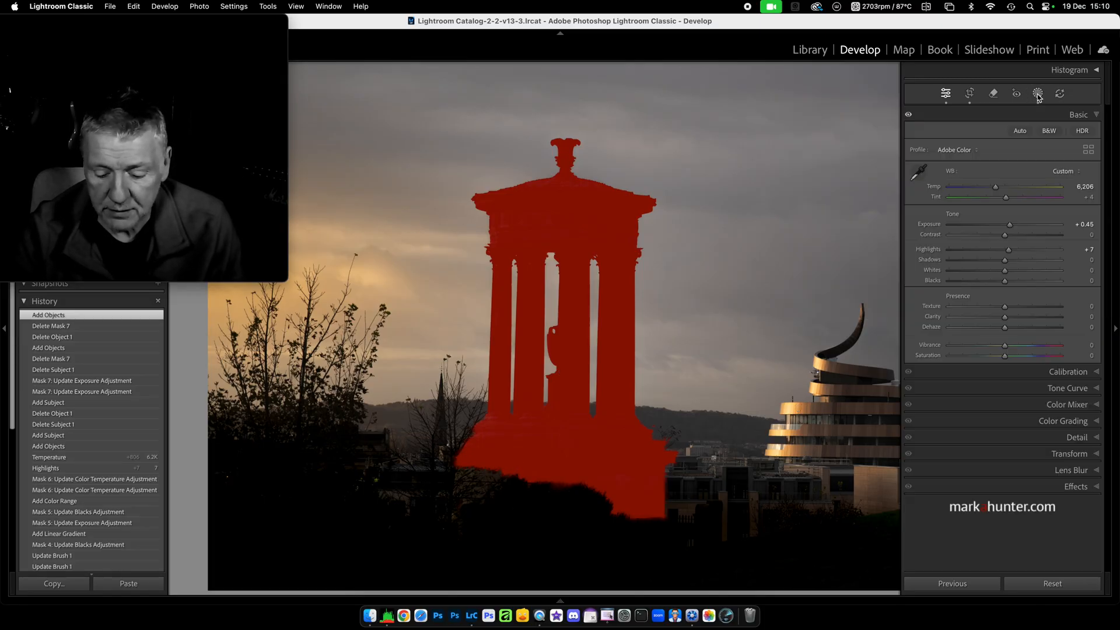
key("Right")
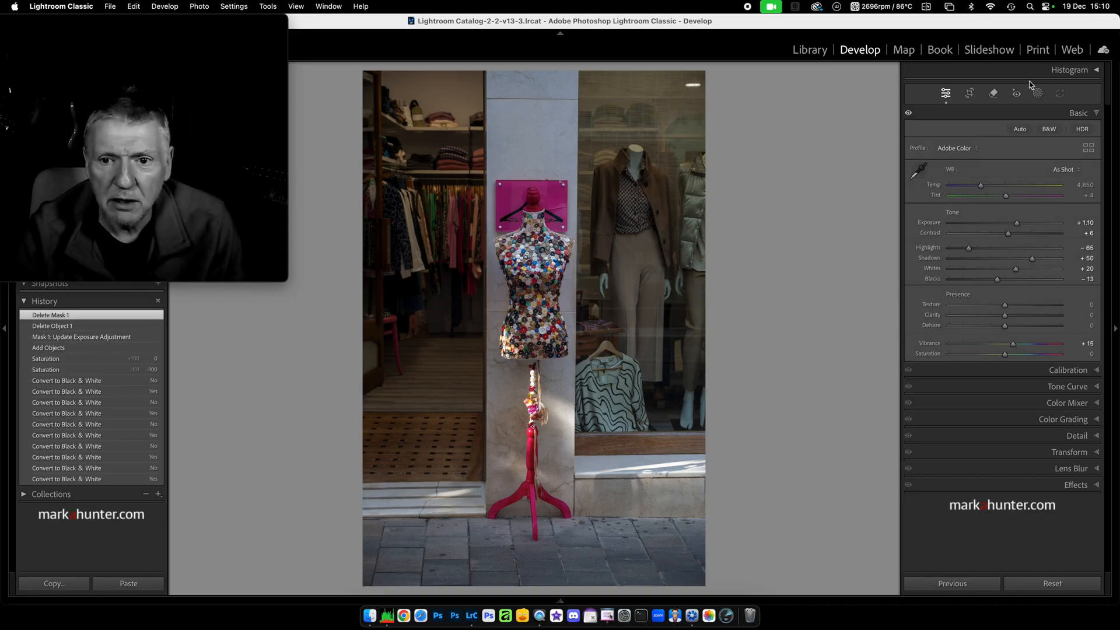
Mask the mannequin as the subject, test Exposure -4.00, return it to 0, and delete the mask.
left_click(1039, 95)
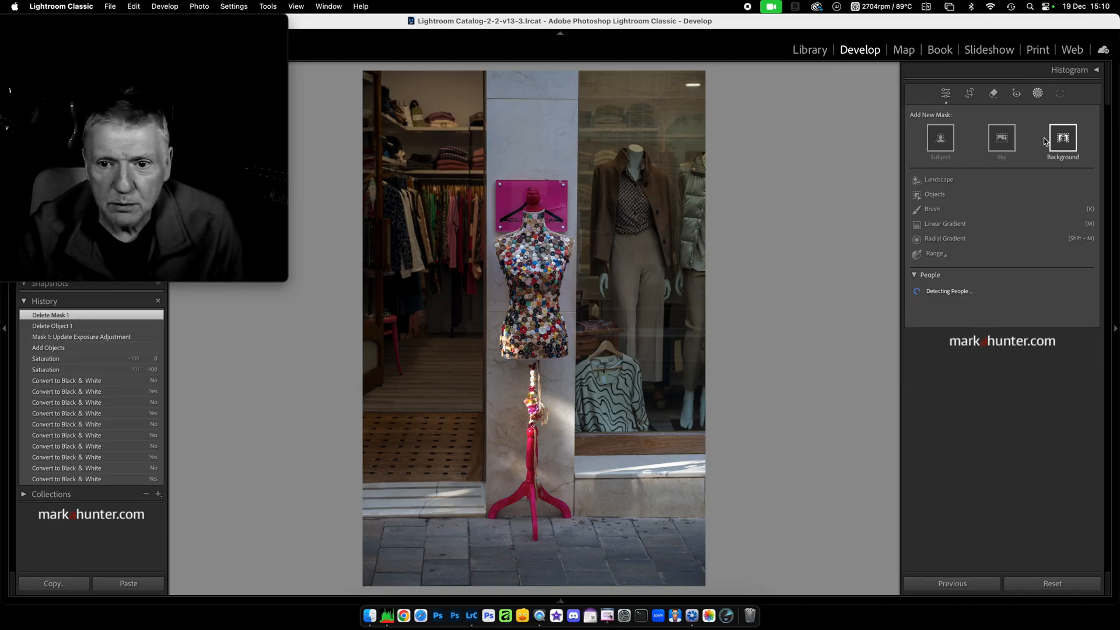
left_click(945, 144)
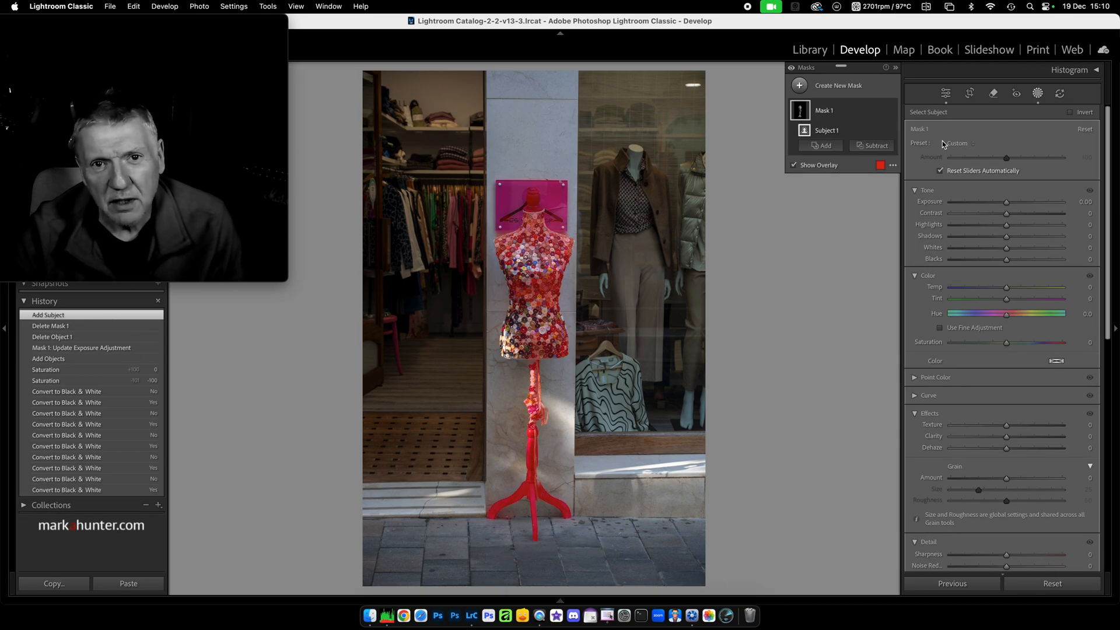
left_click_drag(1007, 203, 875, 217)
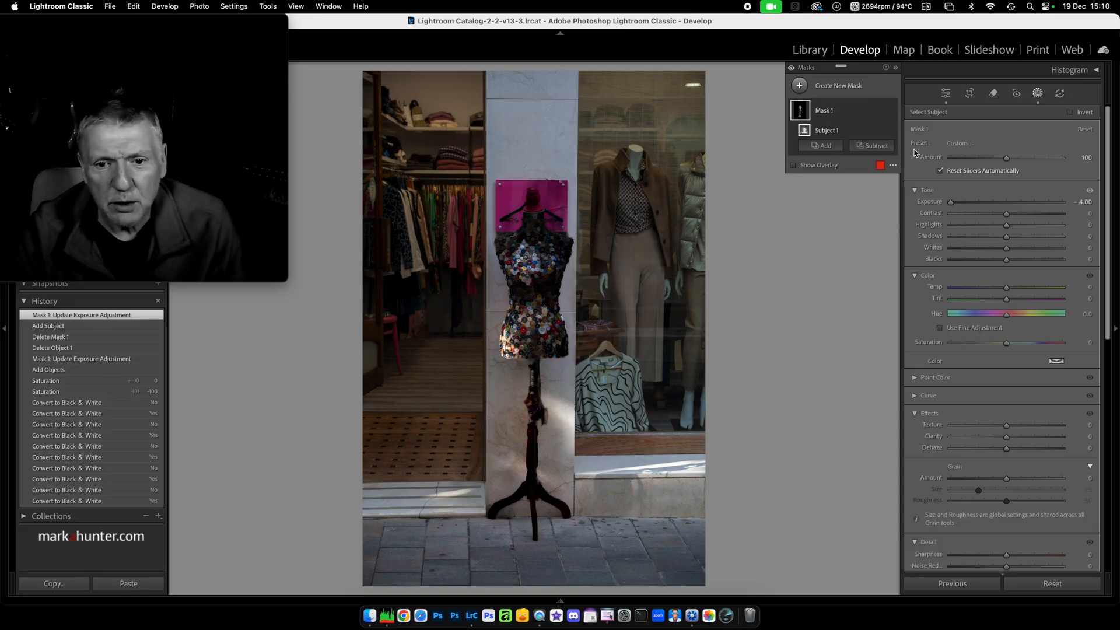
left_click(951, 202)
left_click_drag(951, 202, 1007, 202)
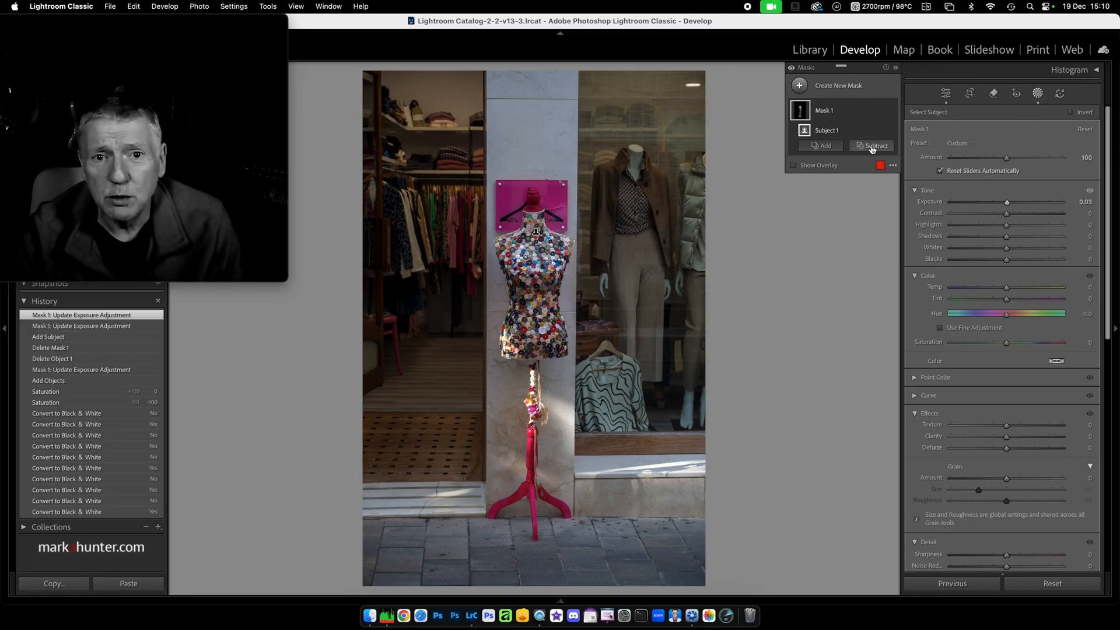
left_click(853, 114)
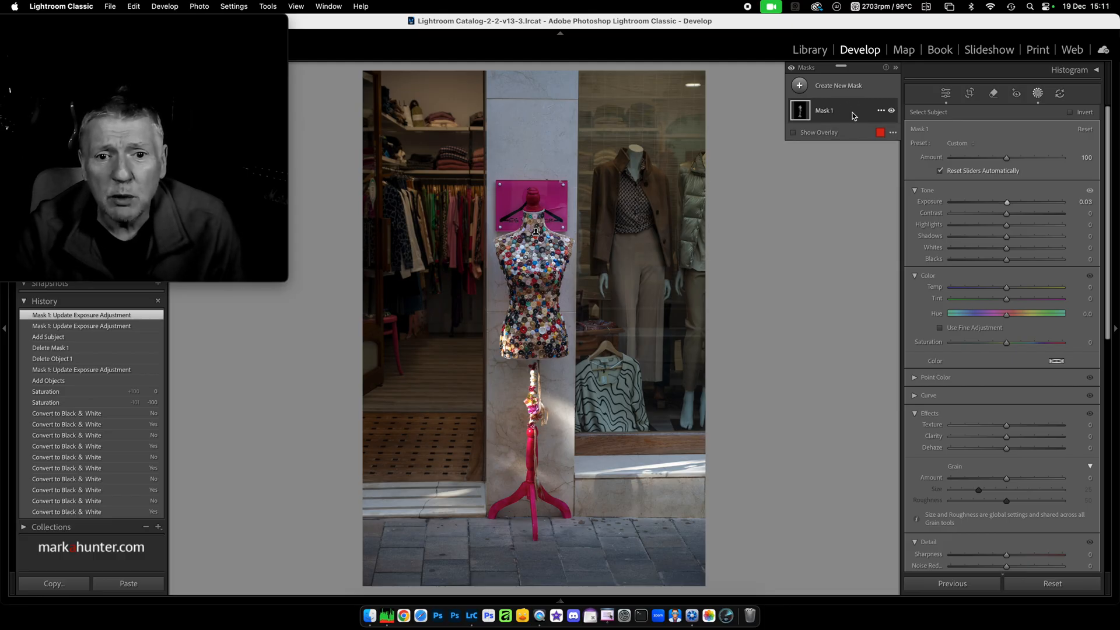
key("Delete")
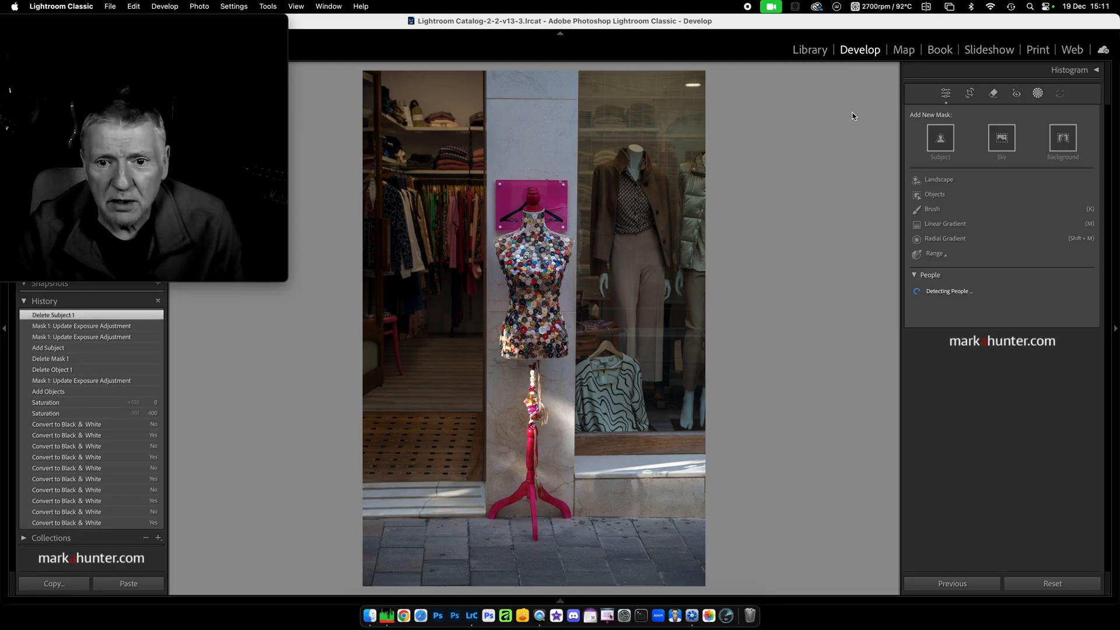
Brush an object mask around the mannequin and its stand, then set its Exposure to -4.00.
left_click(918, 197)
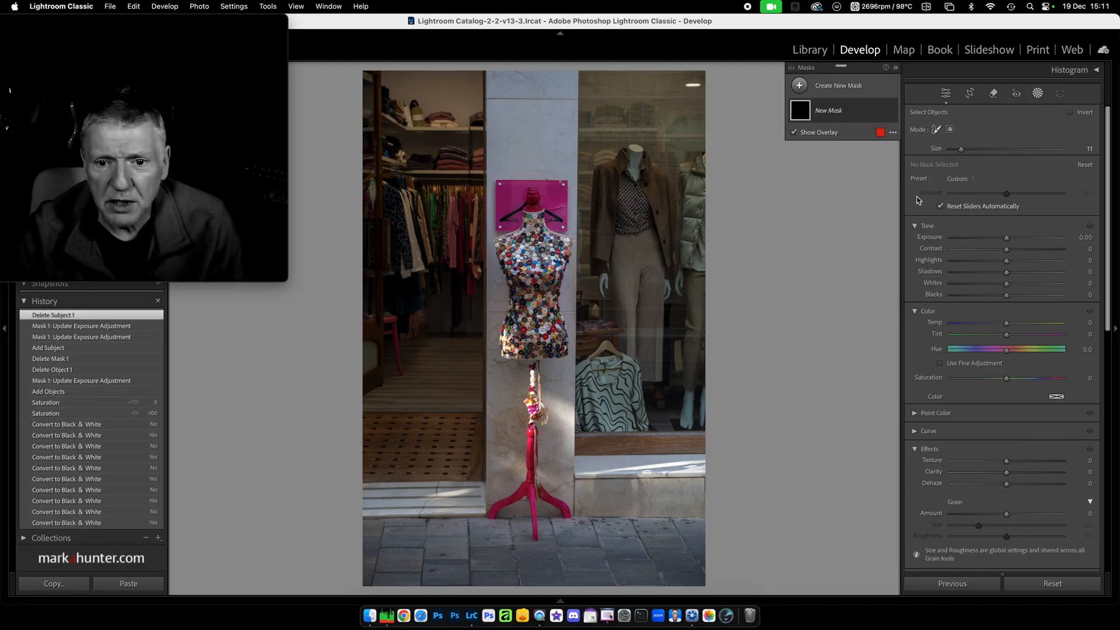
left_click(936, 130)
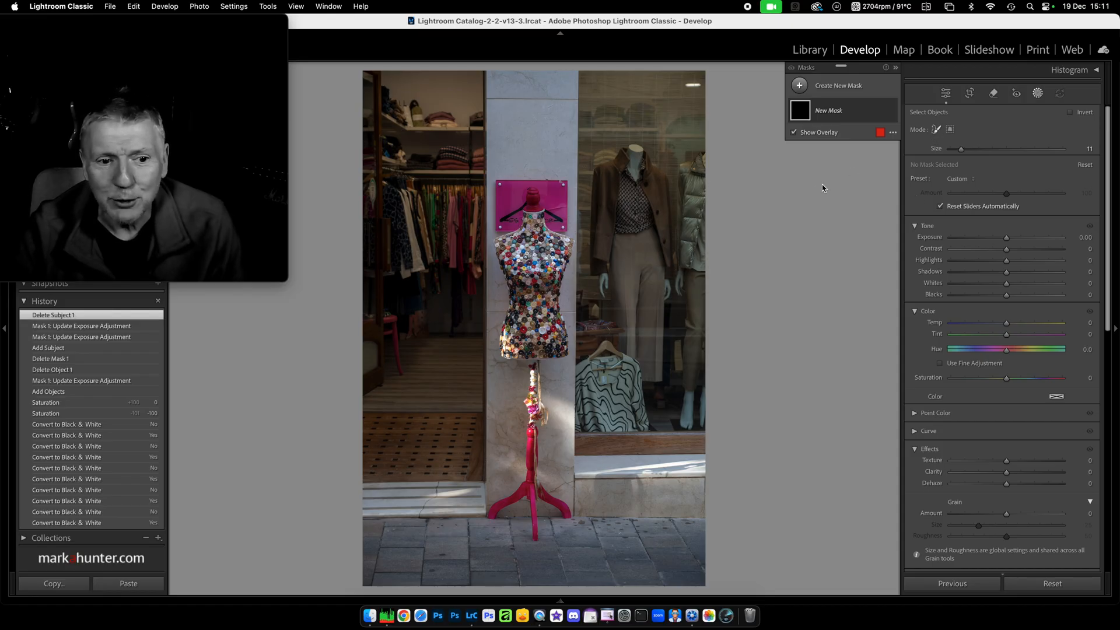
mouse_move(493, 518)
left_mouse_down()
mouse_move(525, 533)
mouse_move(583, 526)
mouse_move(549, 497)
mouse_move(544, 385)
mouse_move(567, 325)
mouse_move(565, 266)
mouse_move(558, 206)
mouse_move(535, 198)
mouse_move(511, 222)
mouse_move(501, 260)
mouse_move(510, 459)
mouse_move(491, 523)
left_mouse_up()
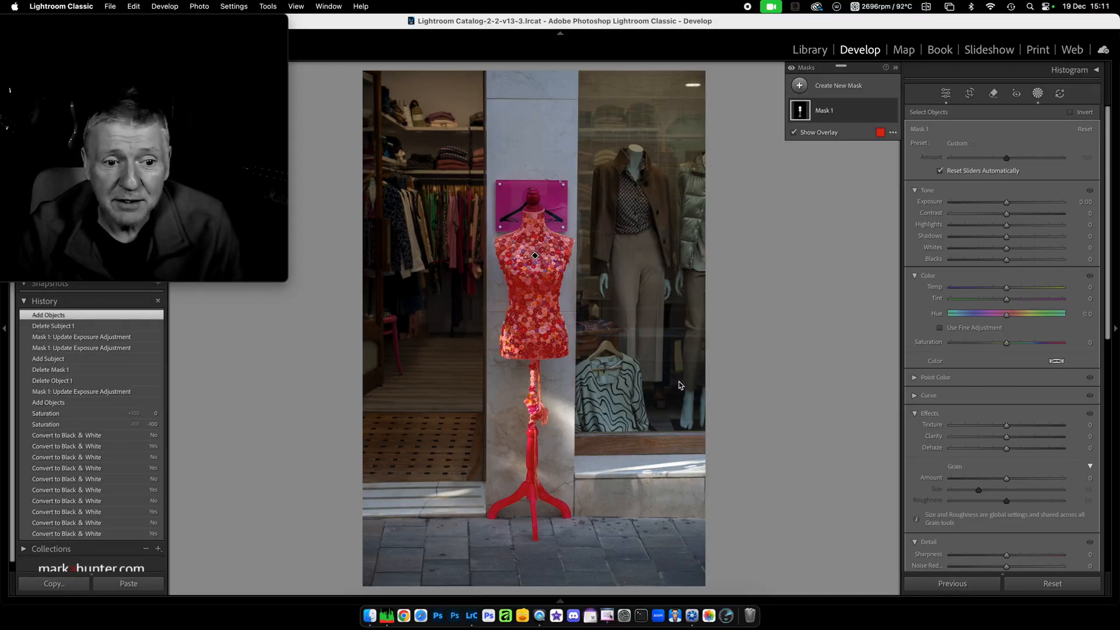
left_click_drag(1006, 202, 899, 207)
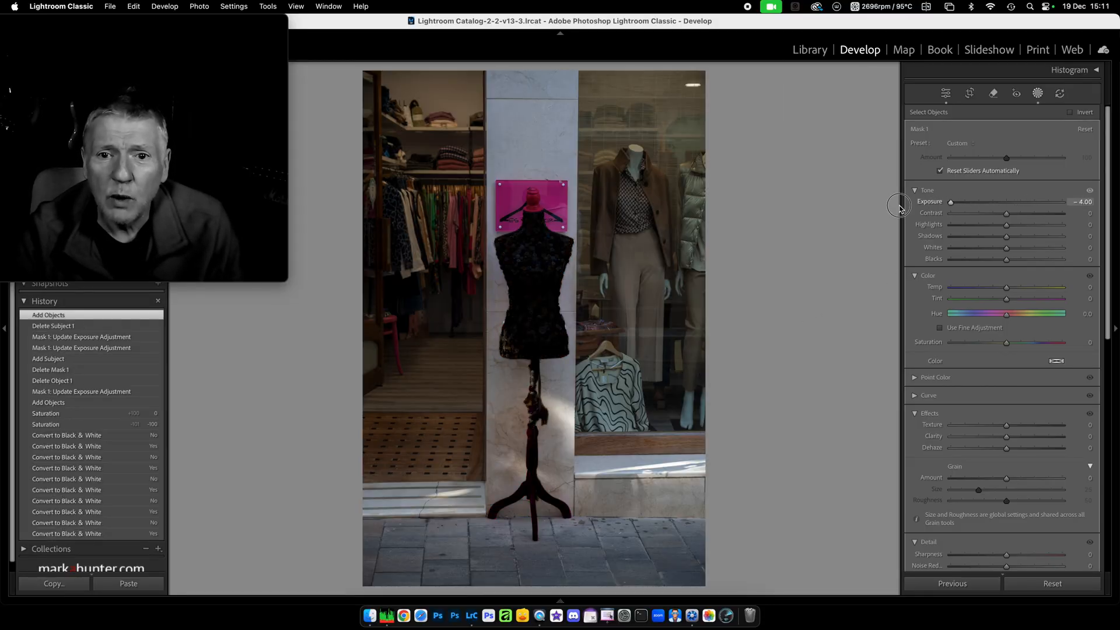